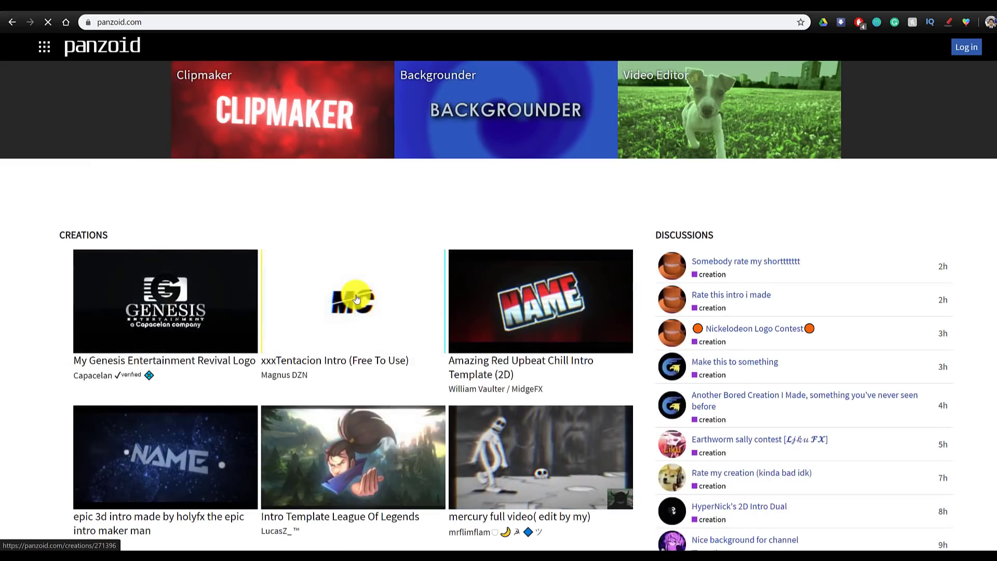
Search the Top community creations for '3d' and open 'Seria a melhor intro 3d do mundo?'.
scroll(356, 299, down, 5)
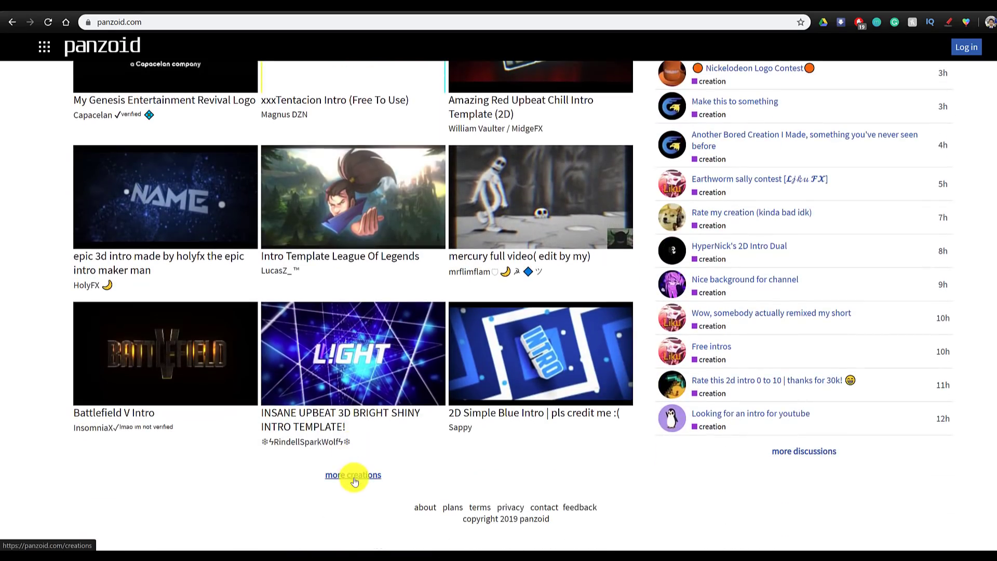
click(354, 476)
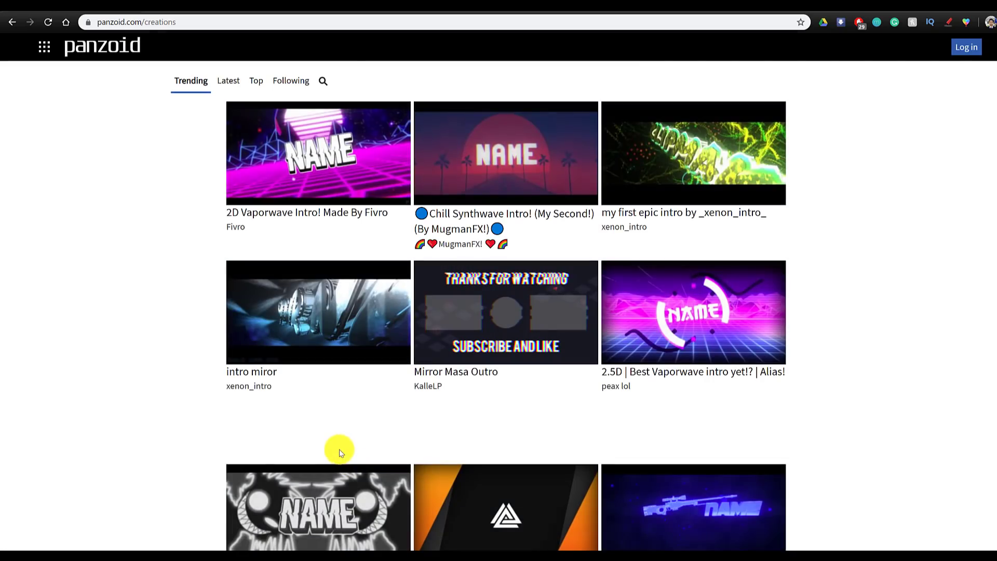
click(252, 83)
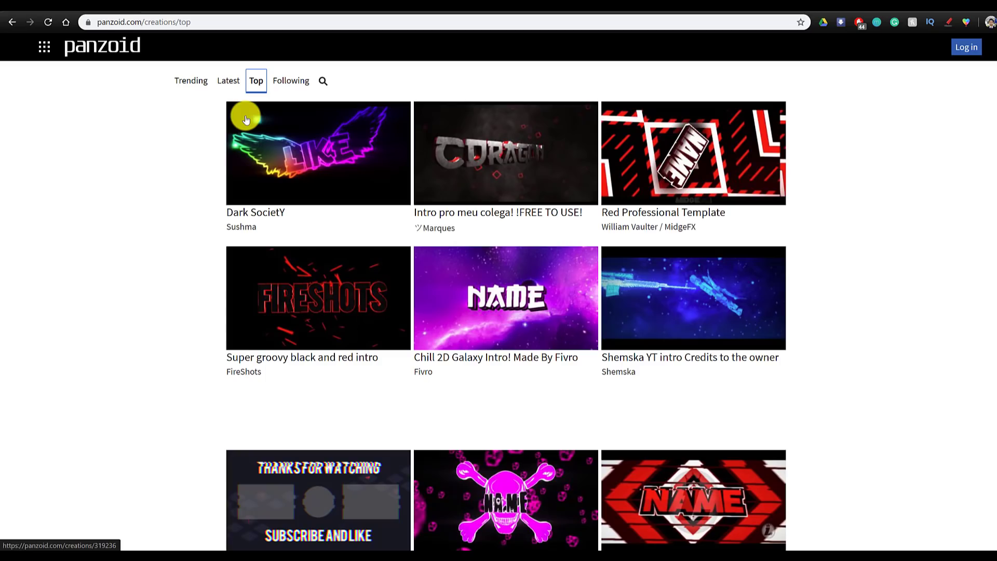
click(323, 81)
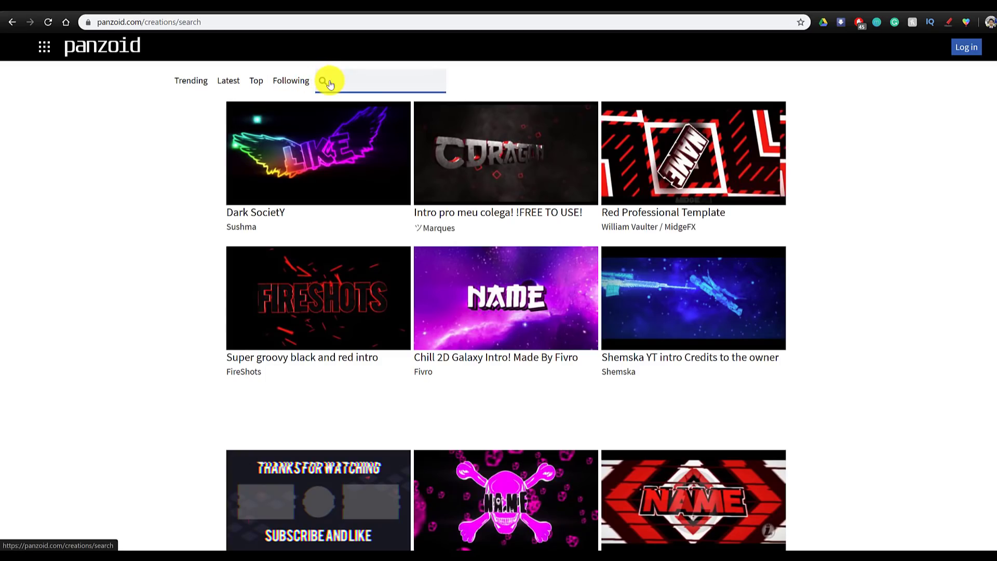
text(3d)
key(Return)
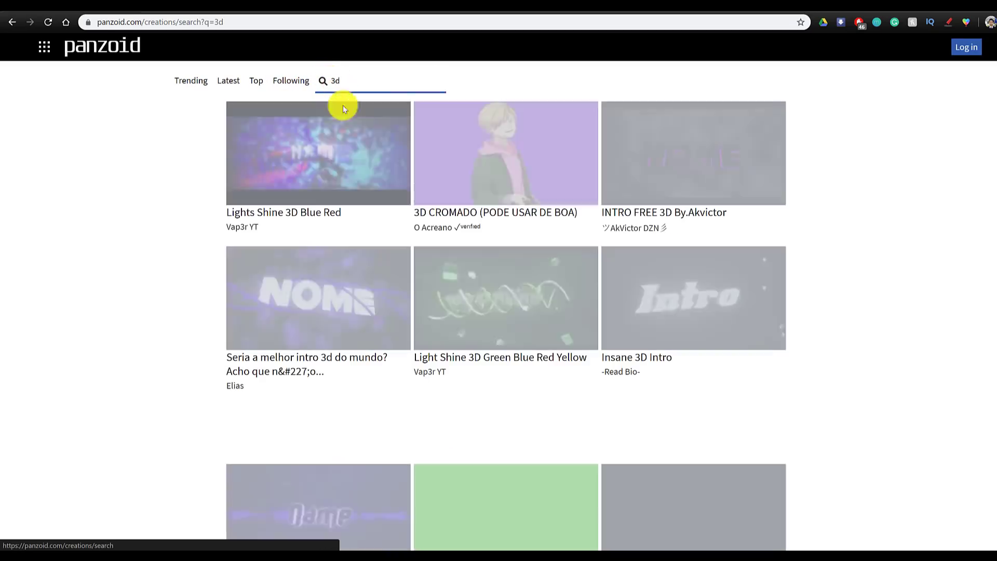
click(319, 357)
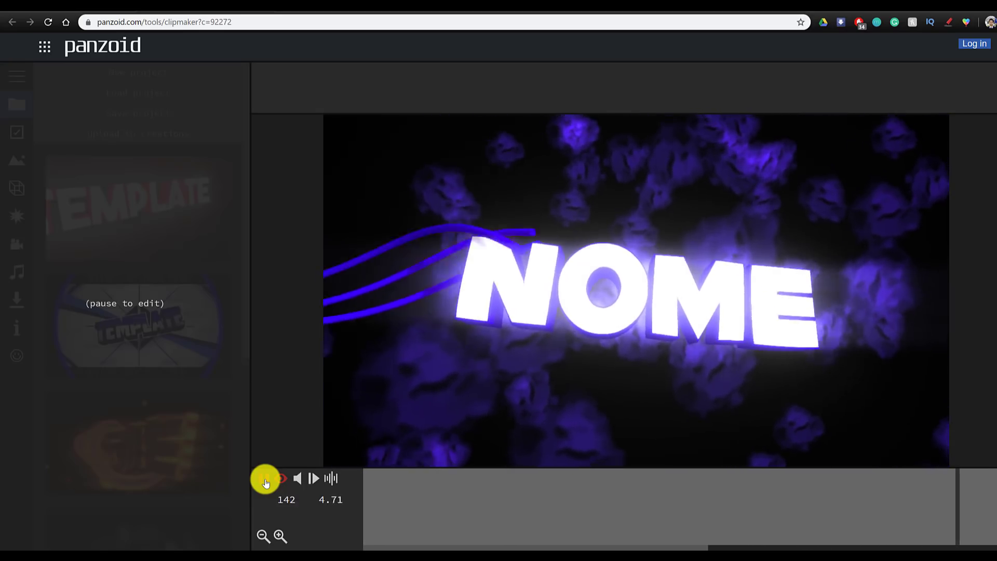
Pause the preview and set the project frame rate to 60.
click(264, 479)
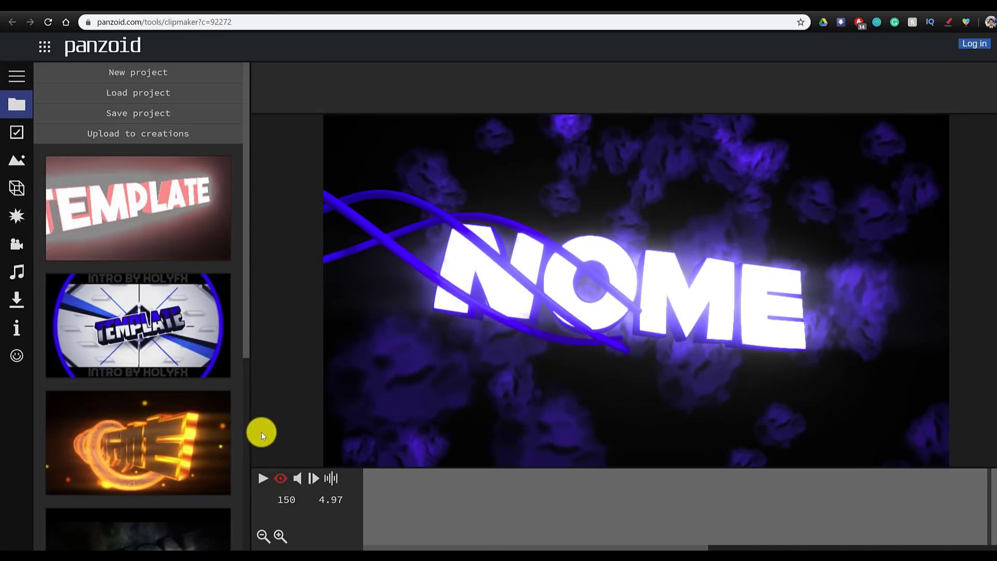
click(11, 131)
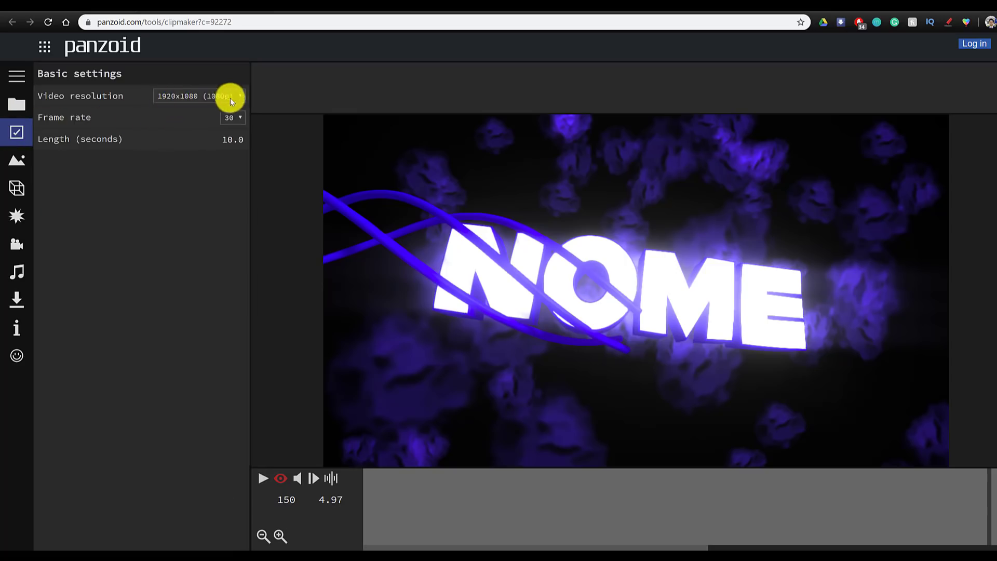
click(240, 118)
click(233, 152)
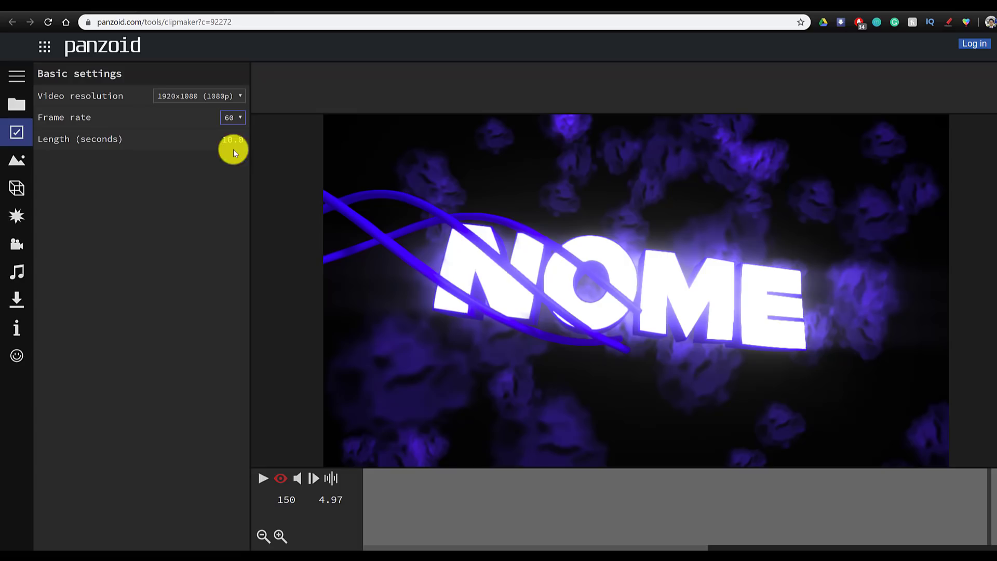
Show the scene's list of objects in the intro.
click(13, 163)
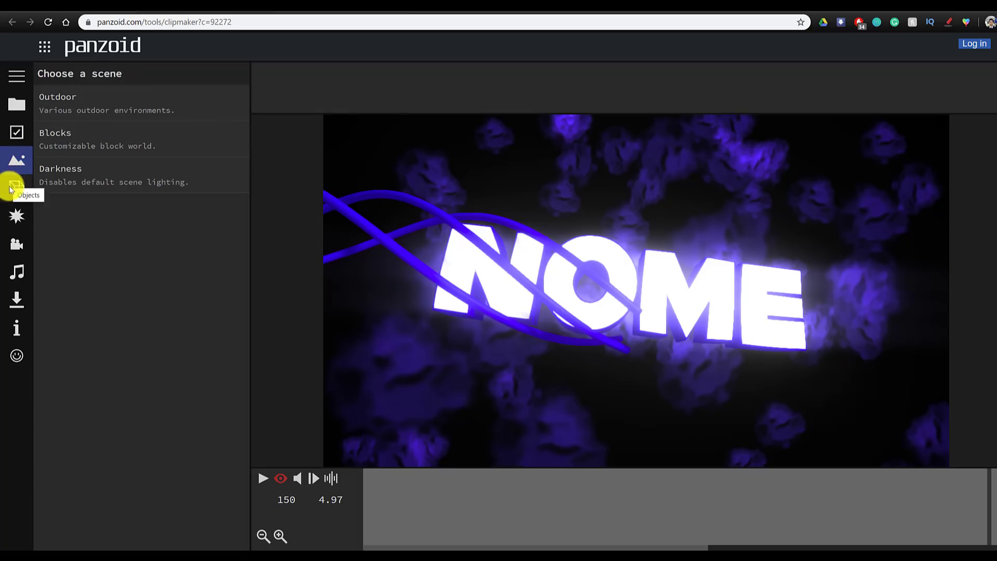
click(15, 188)
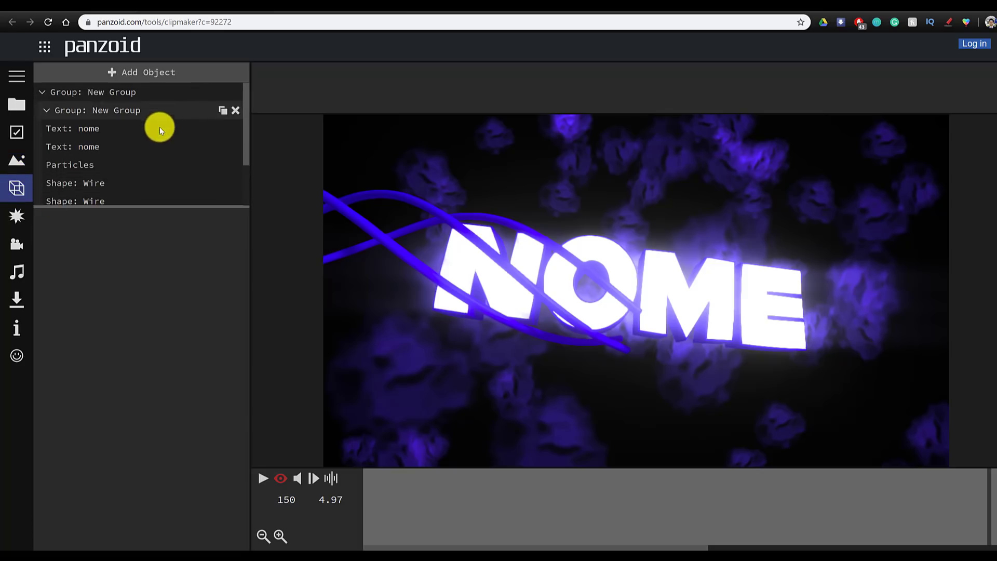
scroll(161, 145, down, 2)
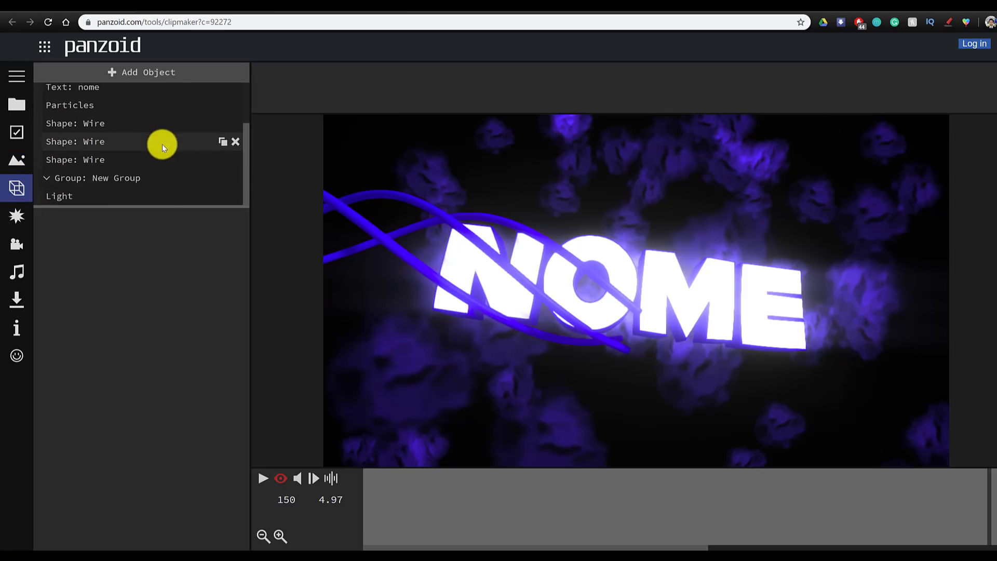
scroll(159, 145, up, 2)
Change the first nome 3D text object to read ZIOVO.
click(92, 129)
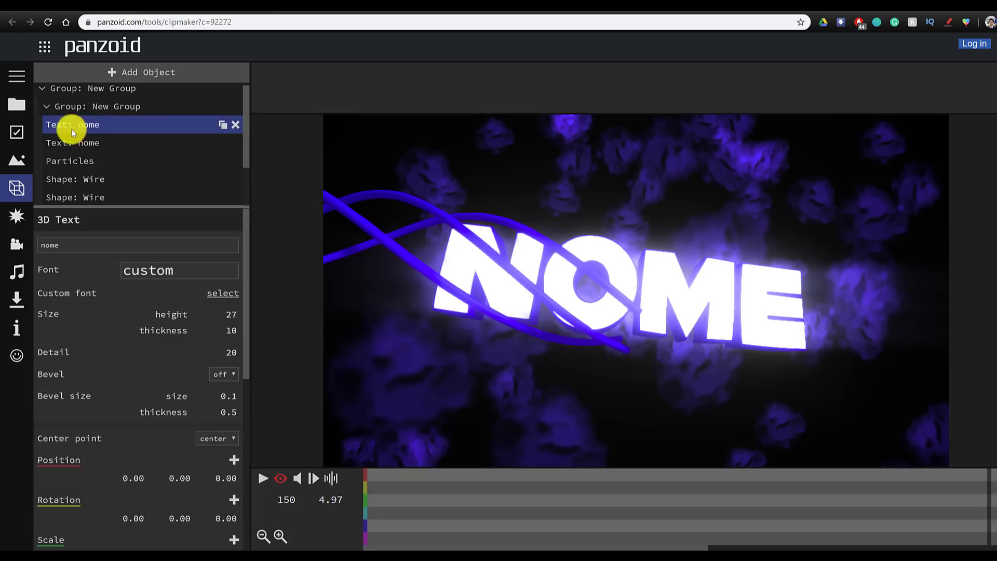
click(104, 246)
key(ctrl+a)
text(ZIO)
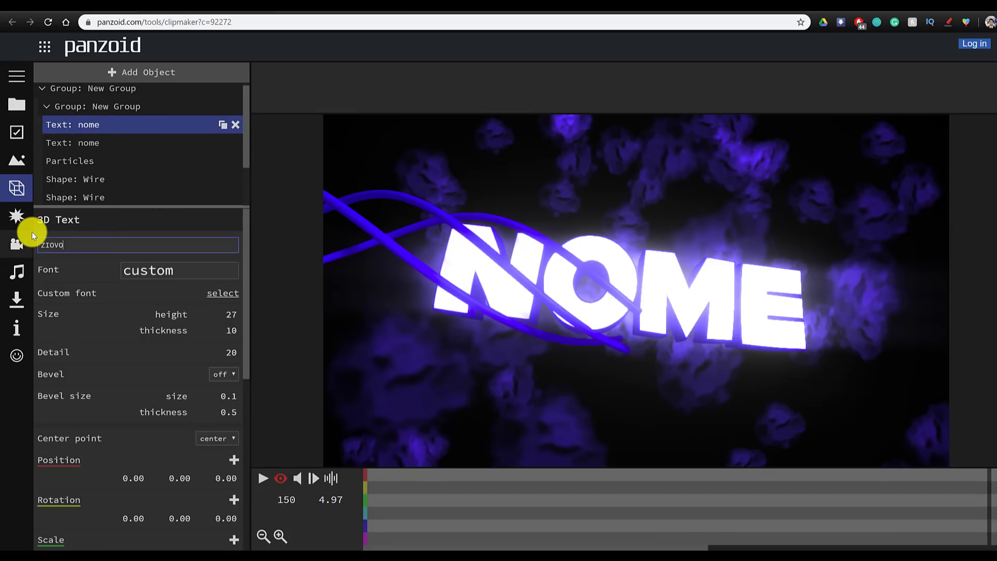
text(VO)
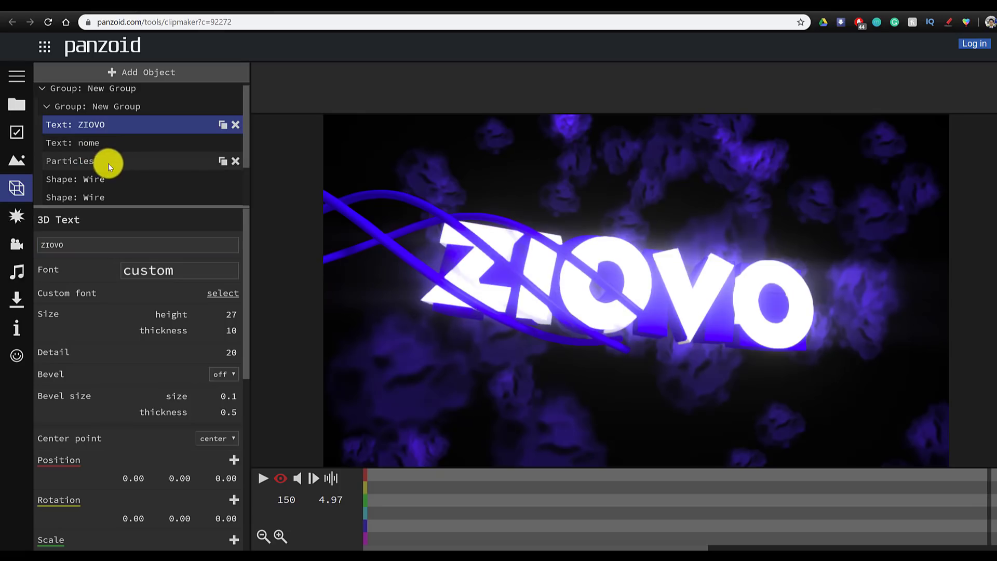
Change the second text object to ziovo and colour it dark purple (#4b0082).
click(100, 146)
click(56, 244)
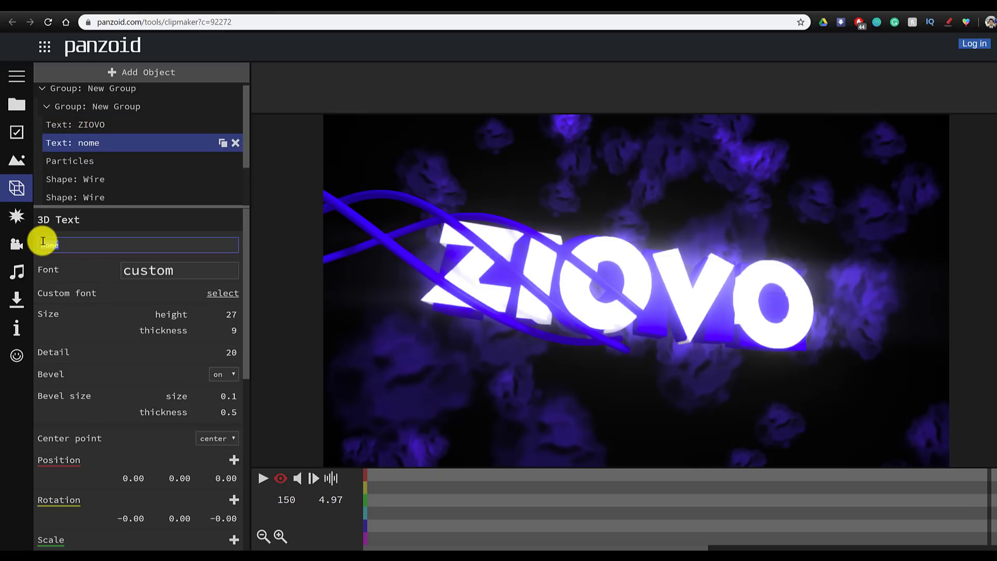
key(ctrl+a)
text(ziovo)
click(109, 219)
scroll(155, 456, down, 5)
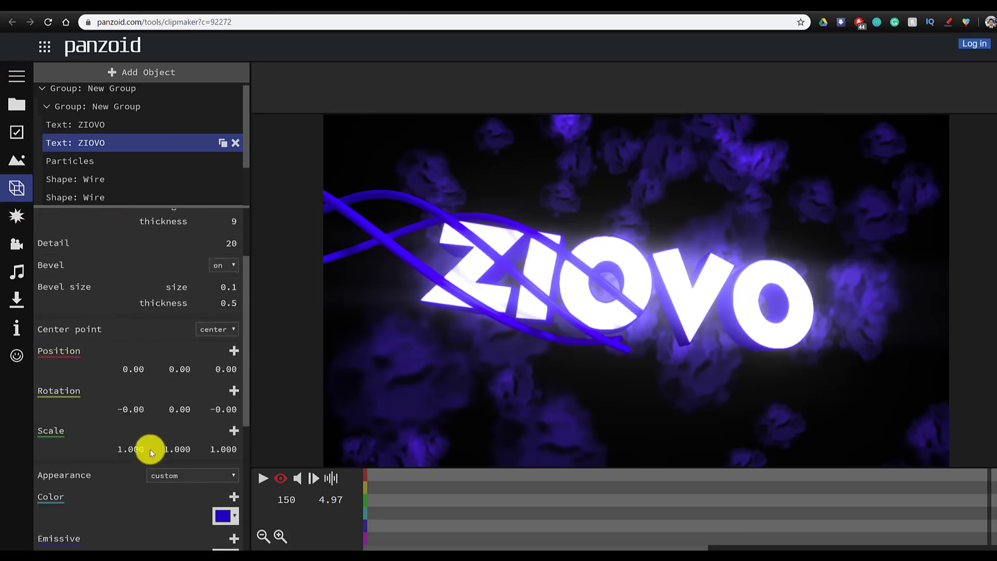
click(226, 346)
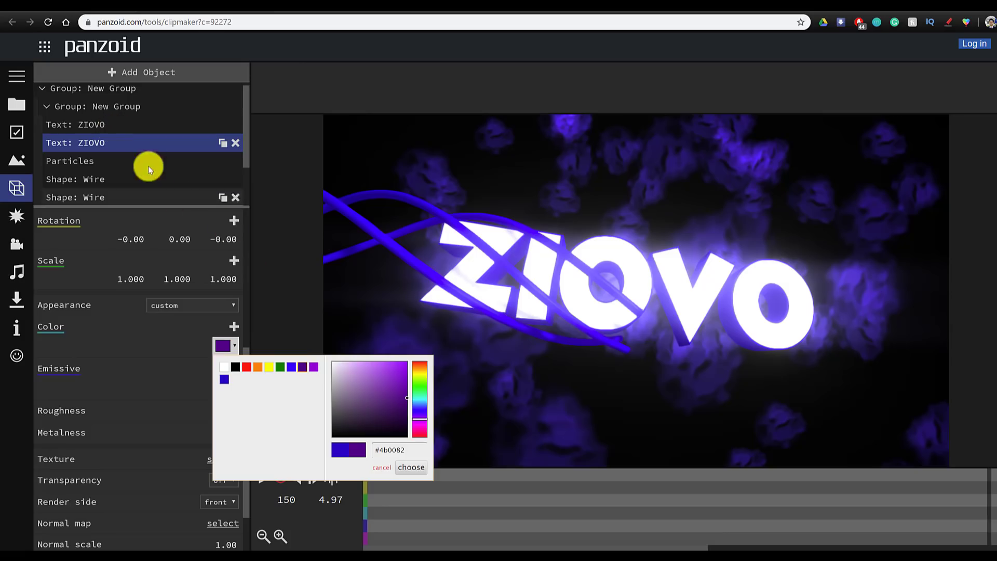
click(114, 128)
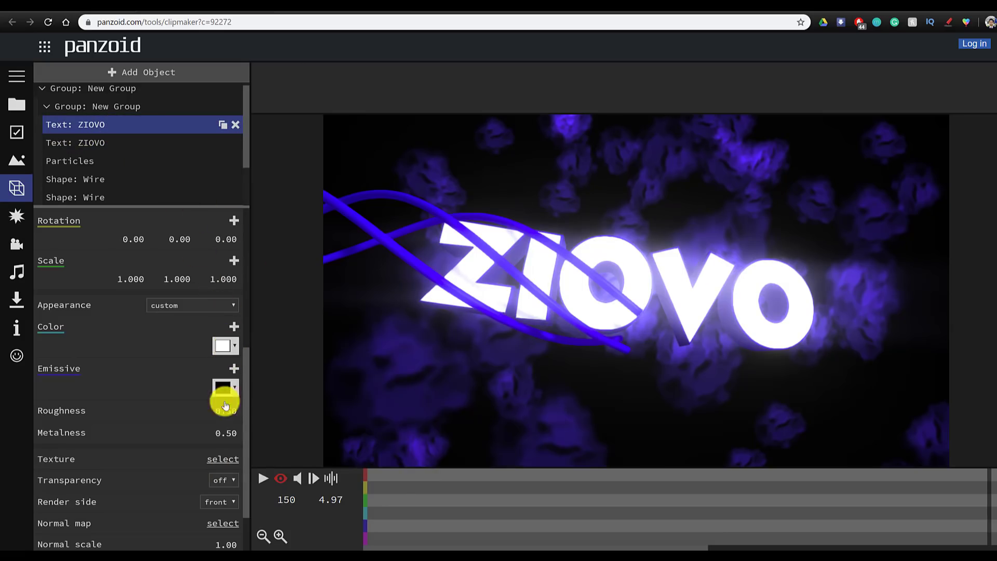
click(98, 145)
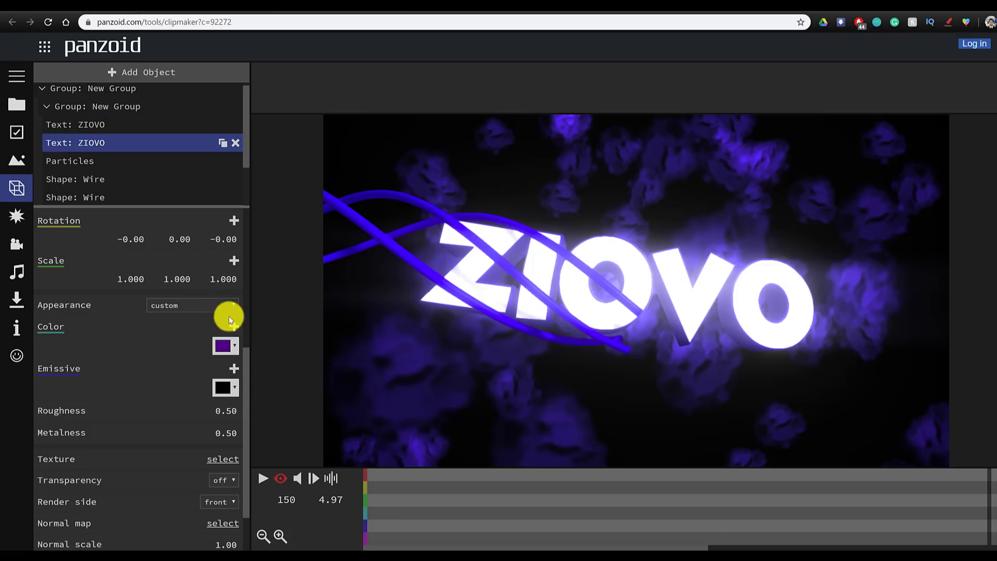
Set the Particles object's colour stop to dark purple #4b0082.
click(92, 164)
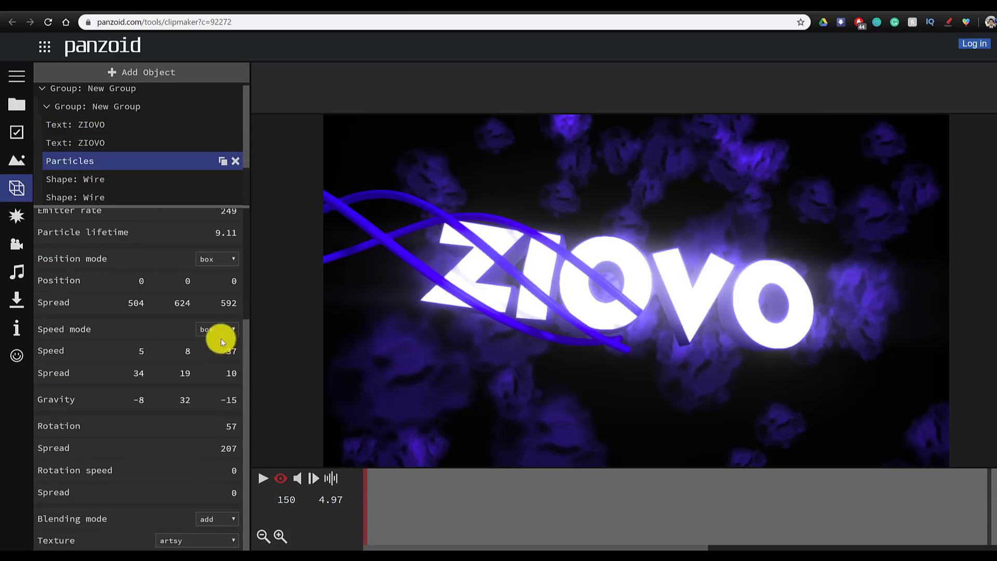
scroll(206, 329, up, 3)
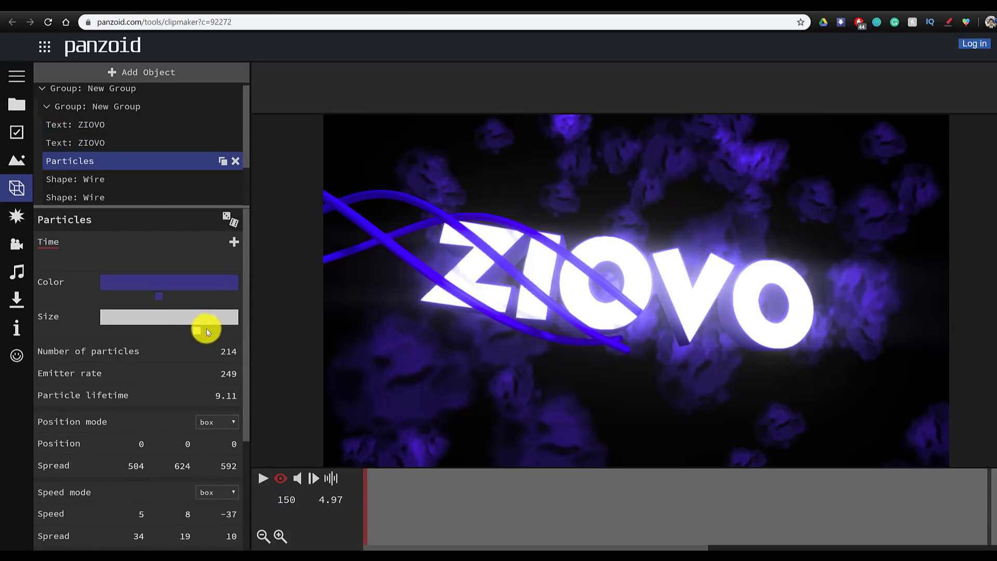
click(160, 295)
click(167, 314)
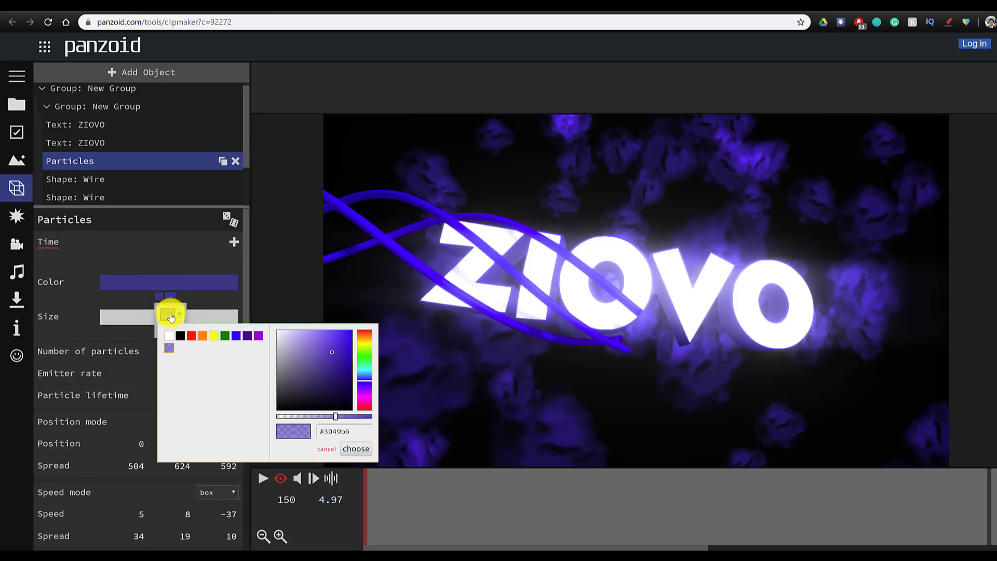
click(247, 336)
click(357, 449)
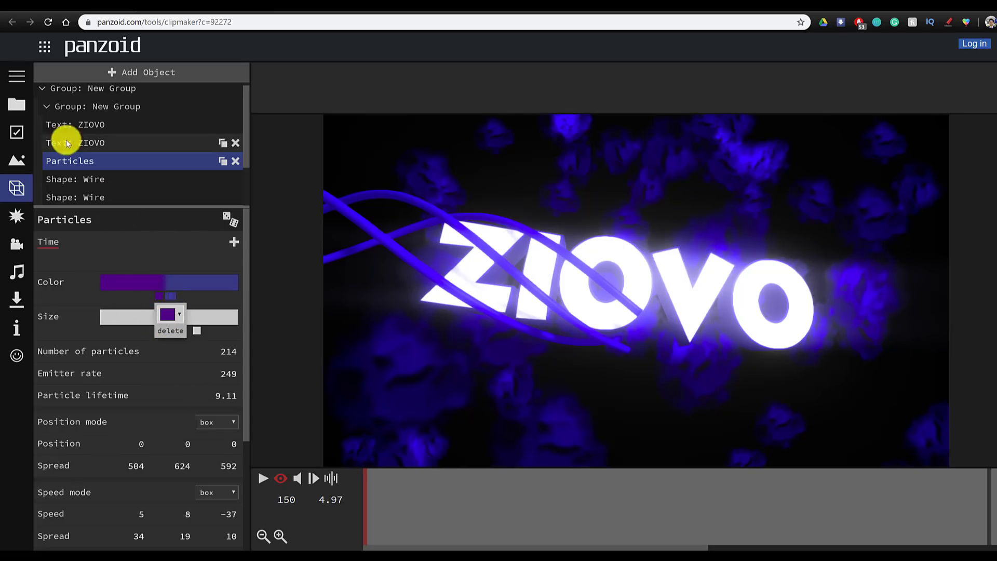
Change the Colorize effect's tint from blue to dark indigo purple.
click(21, 221)
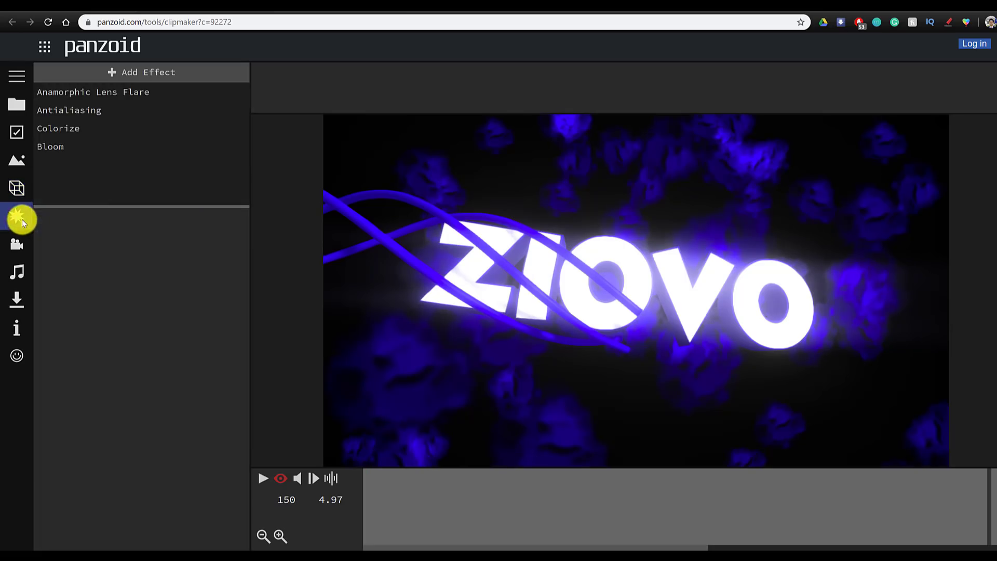
click(61, 129)
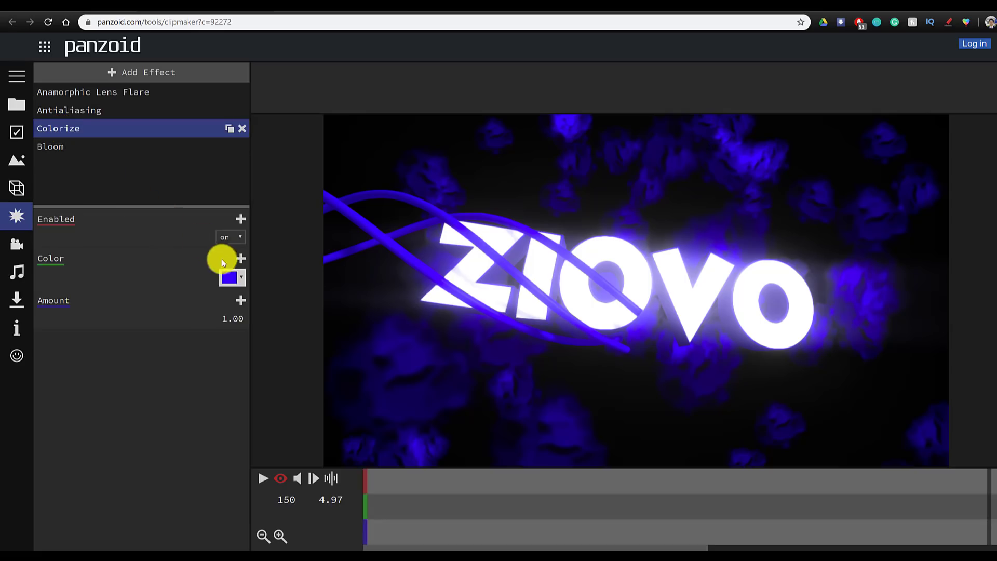
click(230, 277)
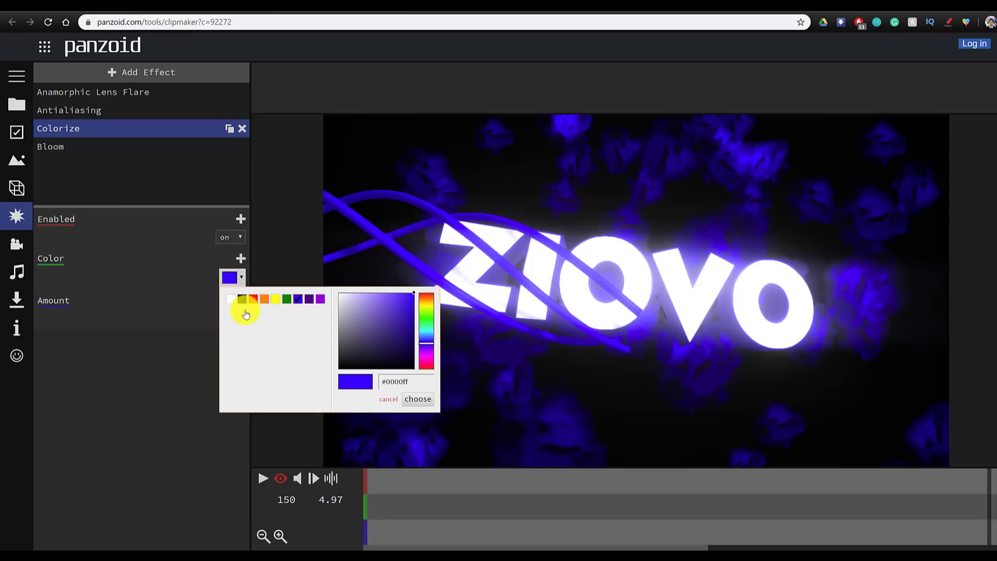
click(310, 300)
click(423, 407)
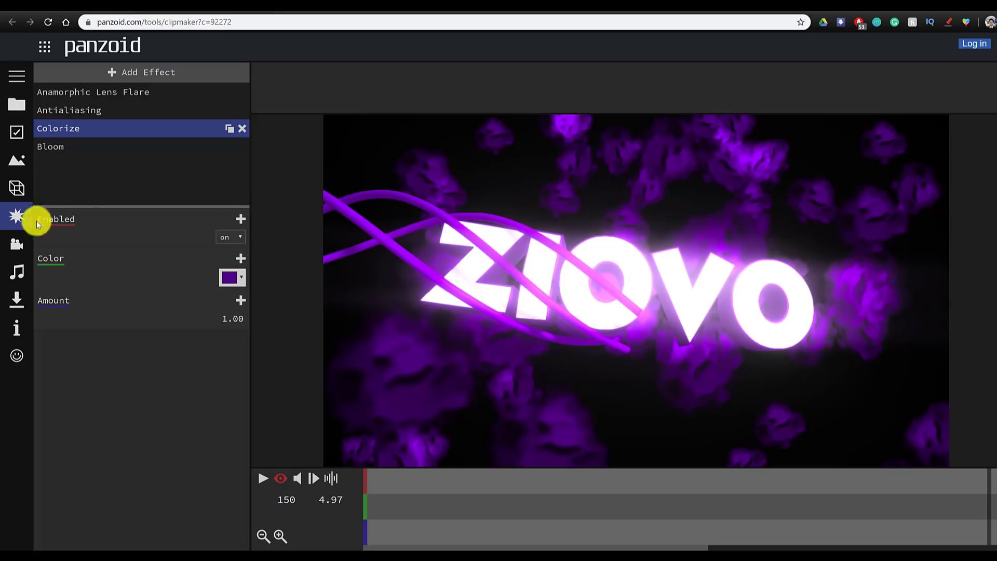
Review the camera and audio settings, then show the video download panel.
click(17, 248)
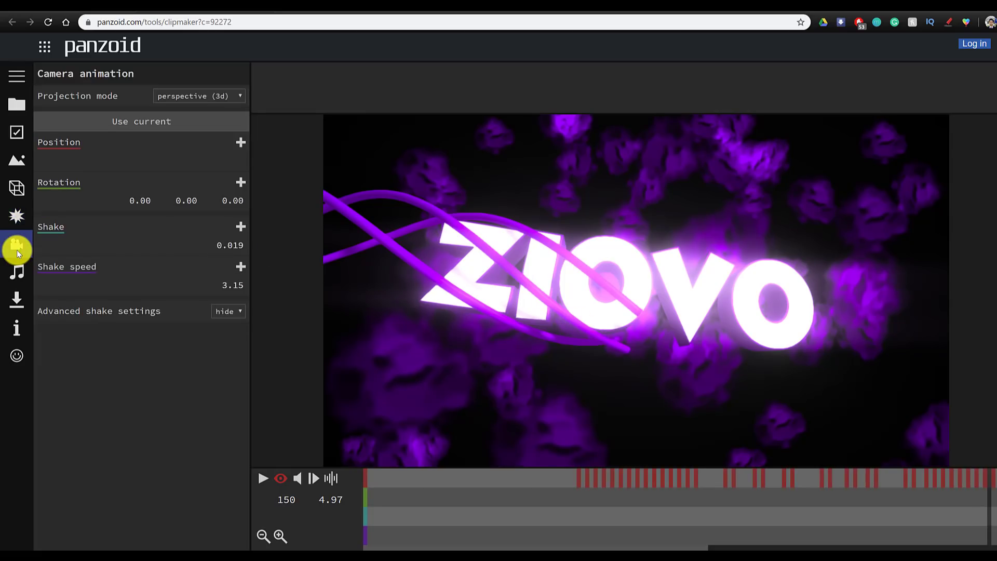
click(16, 275)
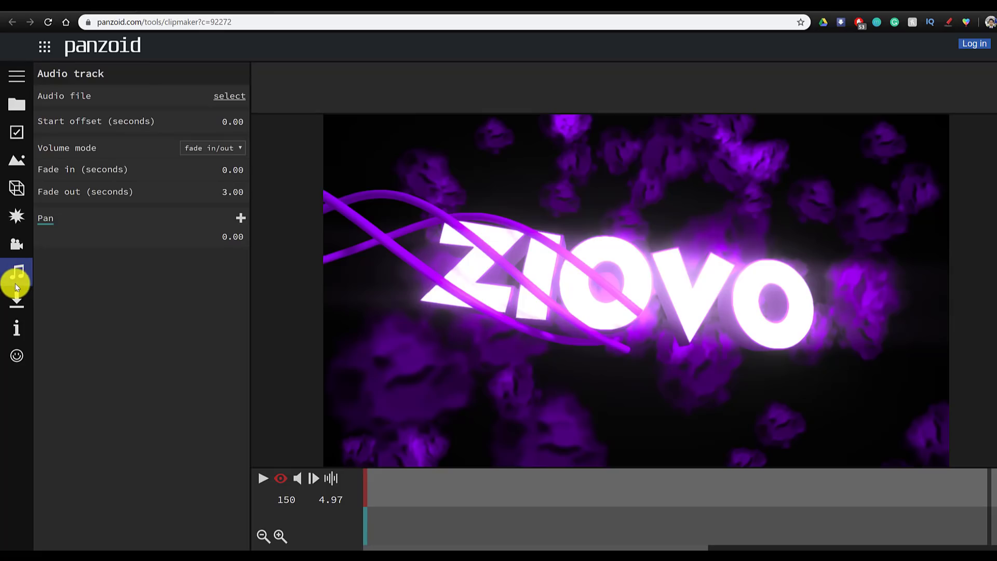
click(20, 305)
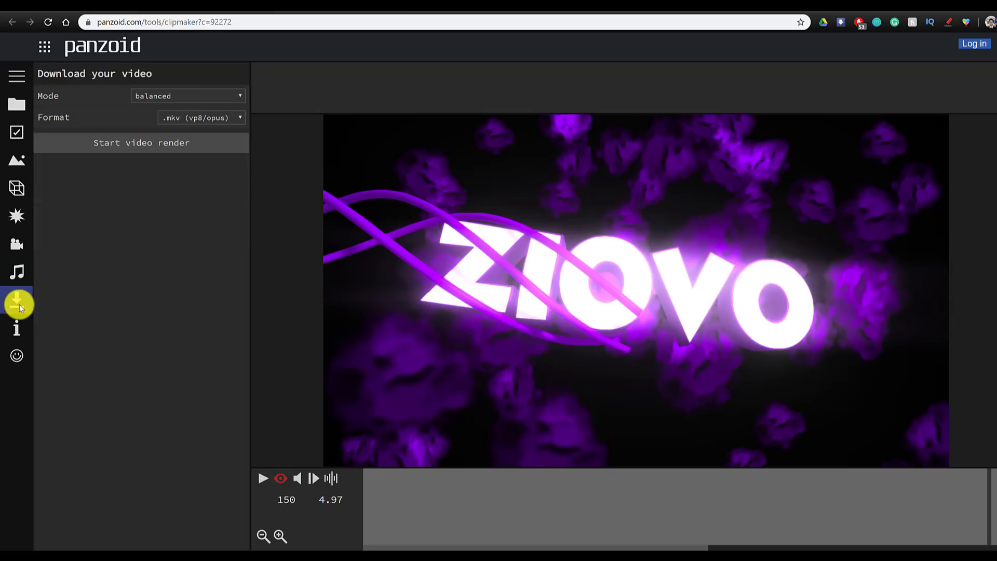
Render the ZIOVO intro in good quality as .mkv (vp8/opus).
click(158, 100)
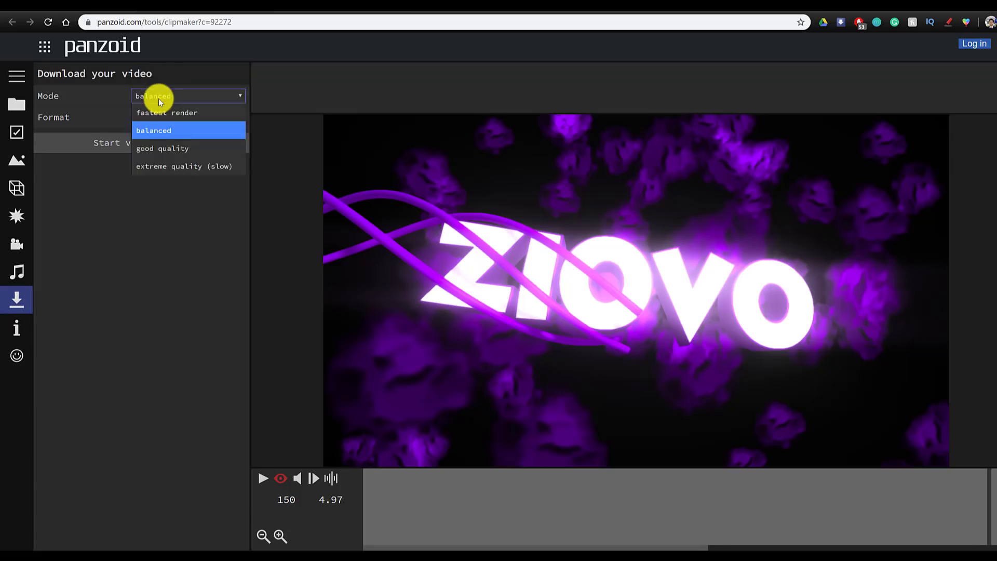
click(169, 151)
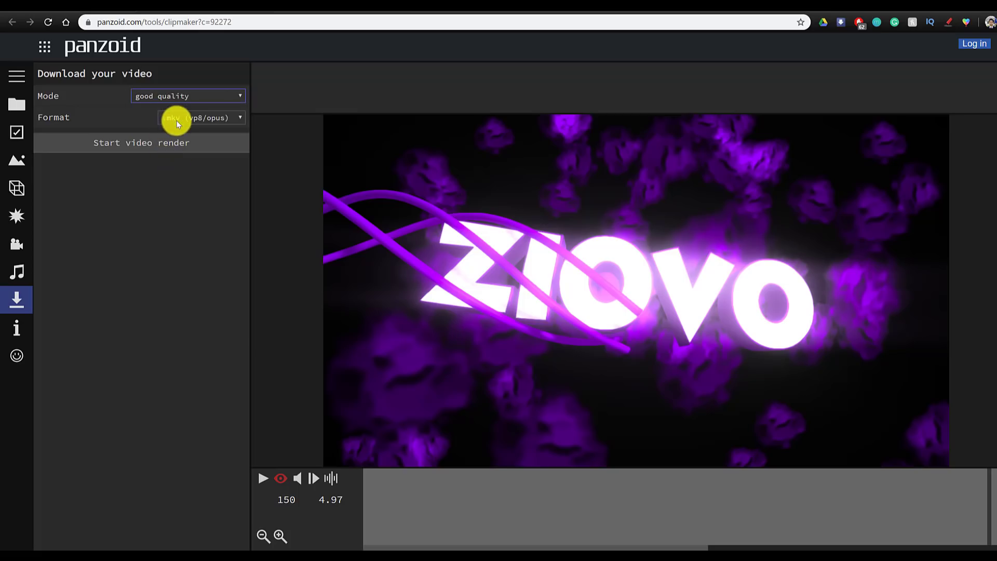
click(176, 120)
click(176, 138)
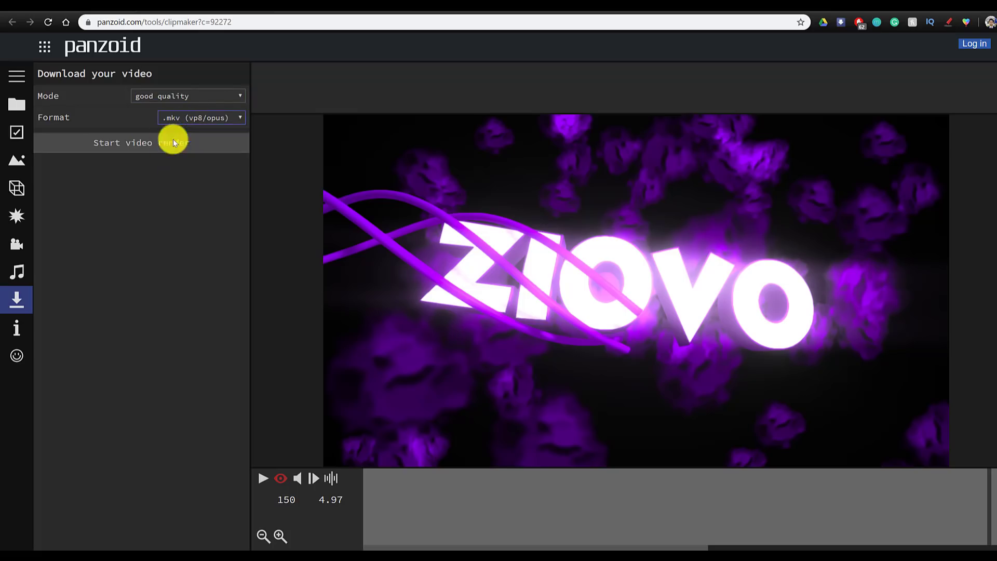
click(147, 144)
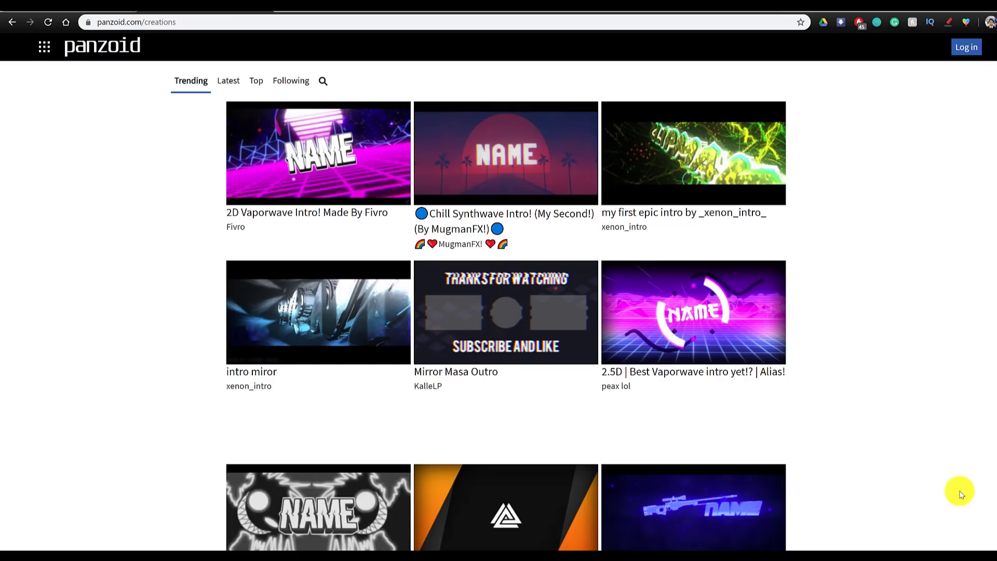
Open the trending 2D Vaporwave Intro template in Clipmaker.
click(322, 214)
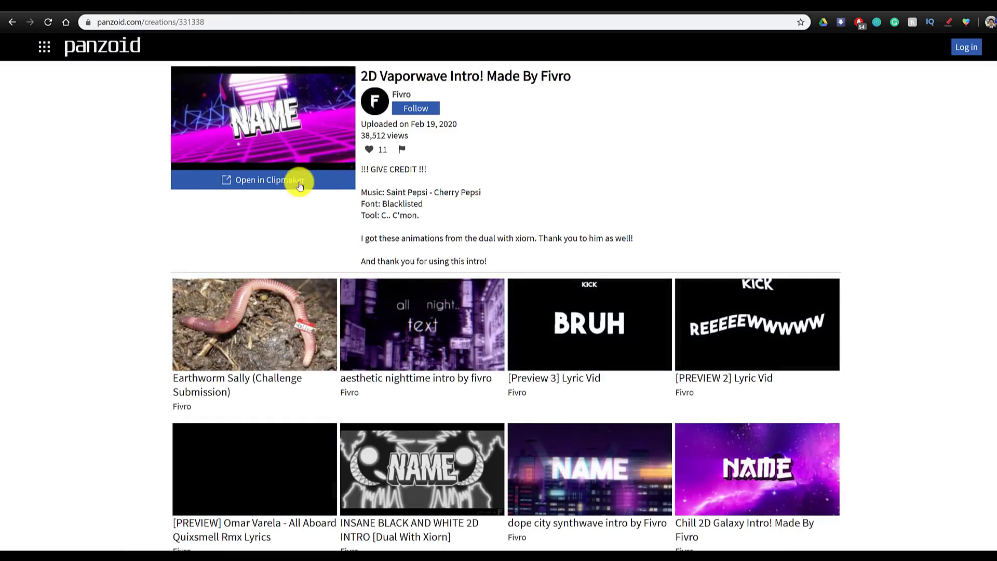
click(291, 182)
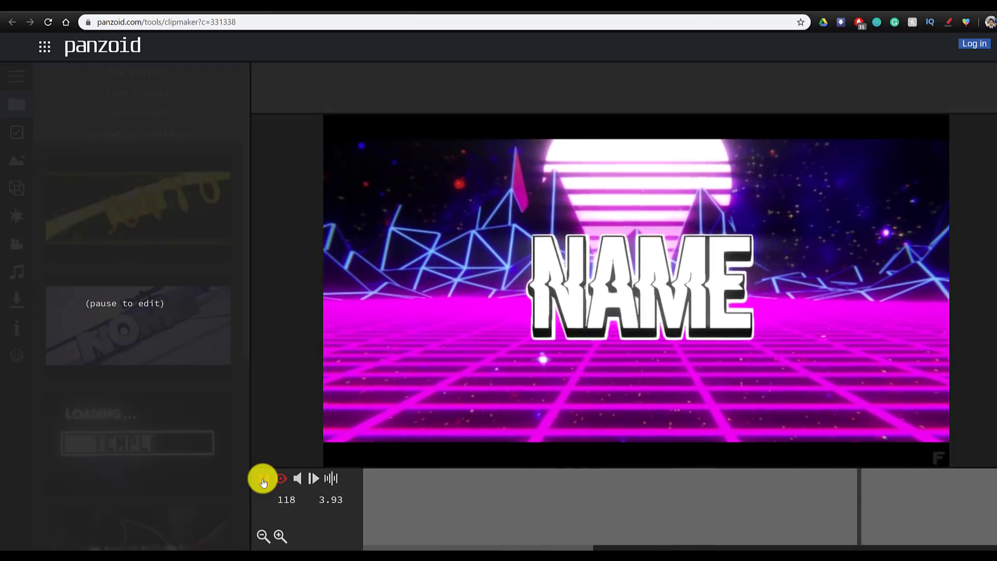
Pause playback and change all three Name text layers to ZIOVO.
click(262, 478)
click(17, 185)
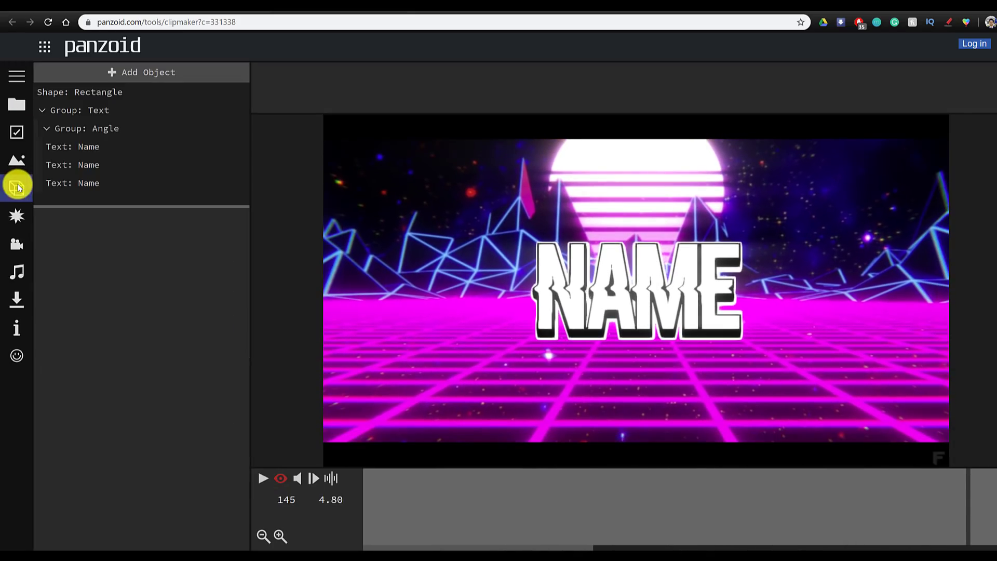
click(94, 147)
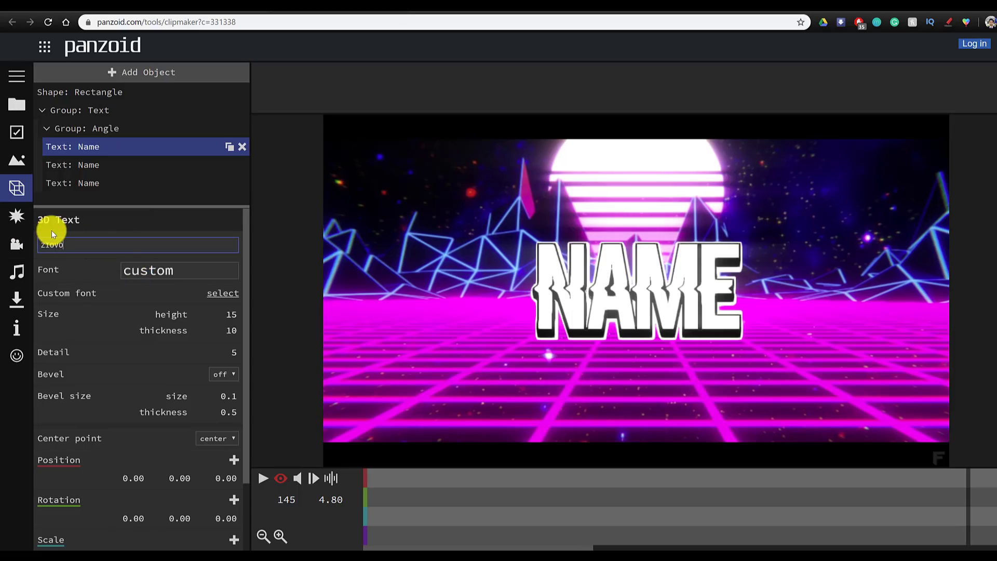
text(ZIOVO)
key(Return)
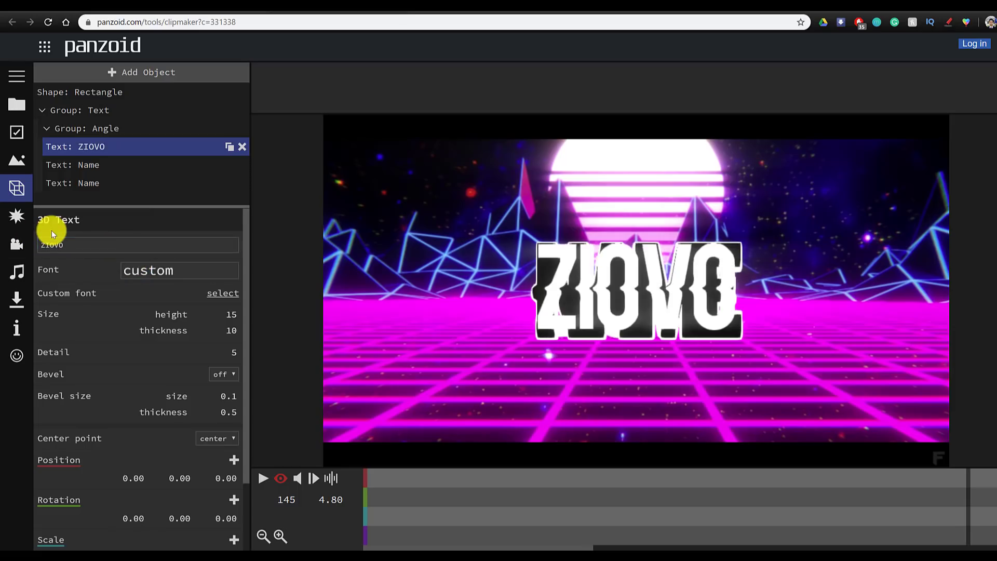
click(87, 172)
drag(73, 241, 32, 242)
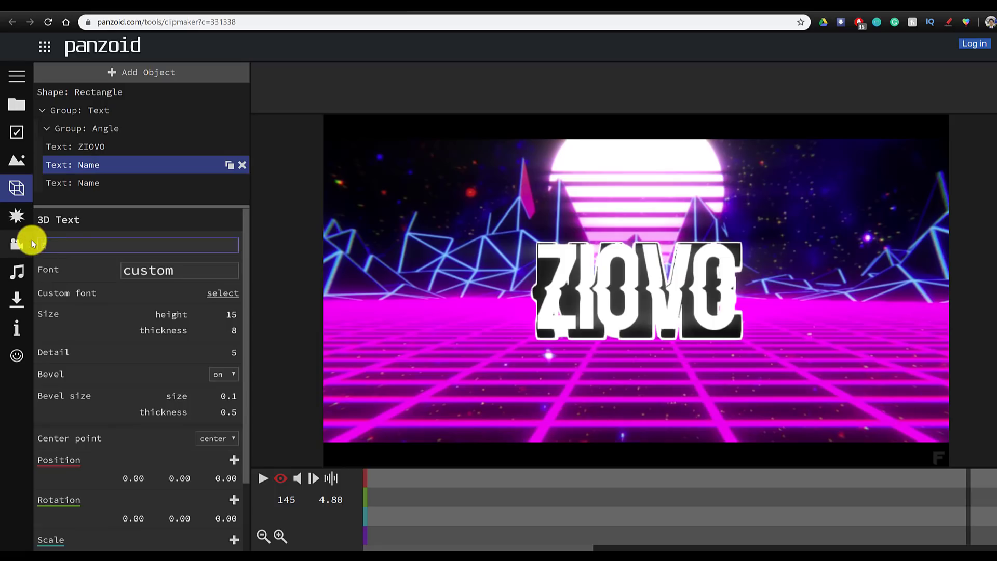
key(Return)
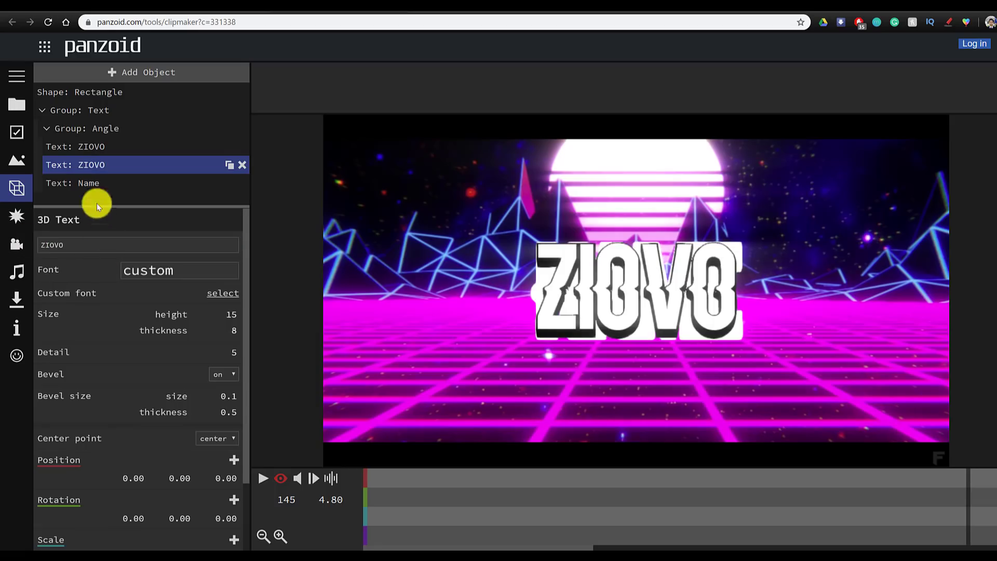
click(88, 185)
drag(82, 241, 6, 243)
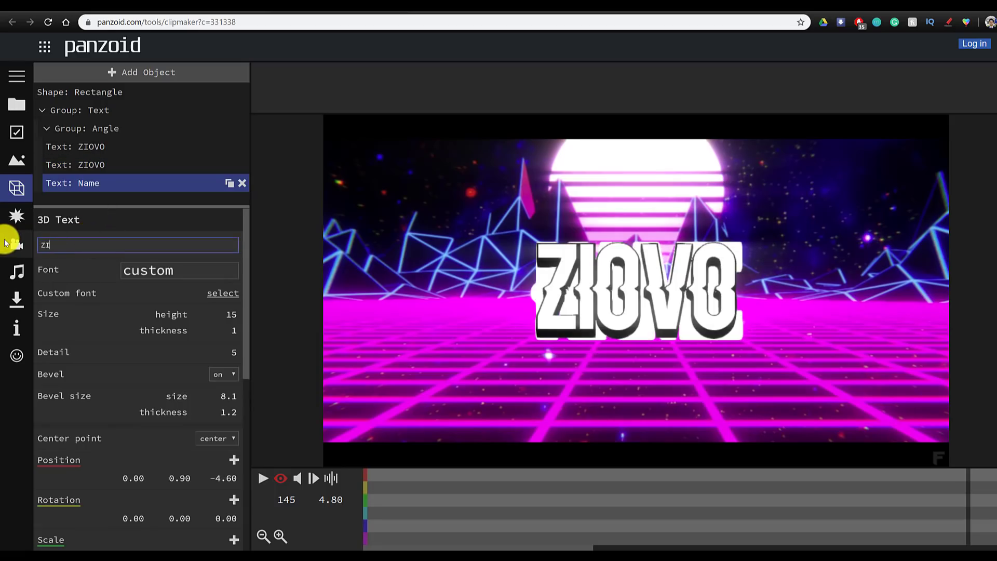
key(Return)
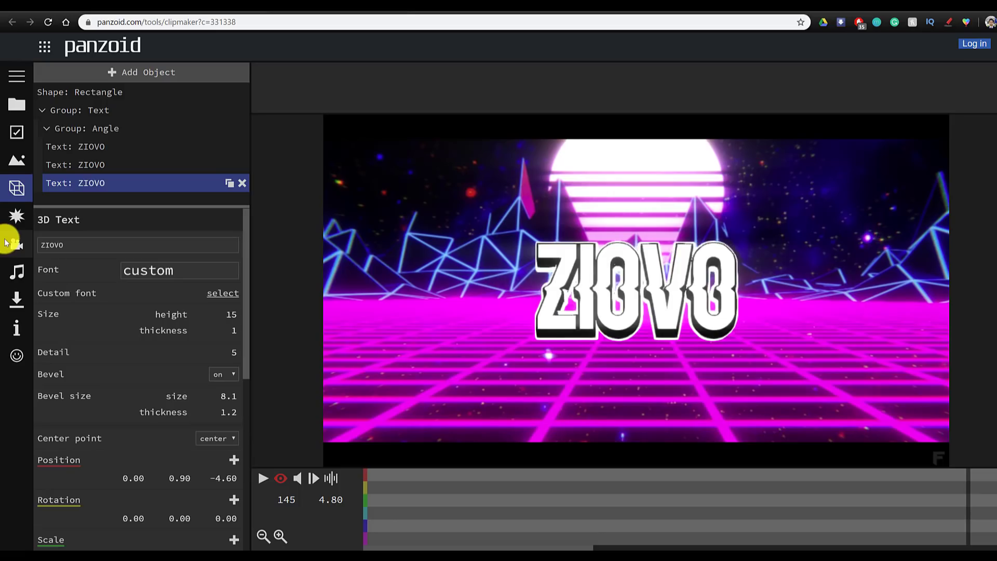
Render the vaporwave intro in good quality, then open a new browser tab.
click(24, 306)
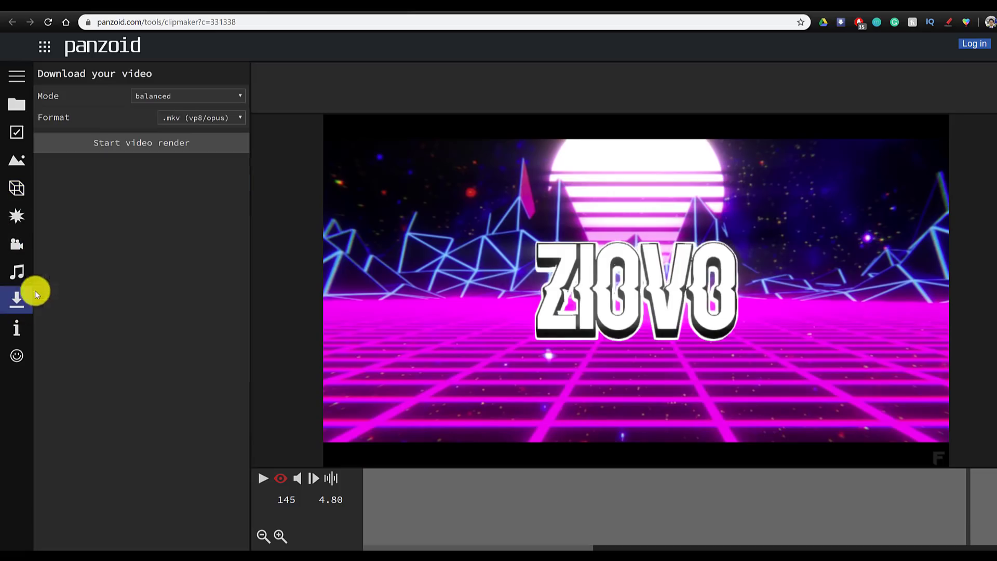
click(148, 97)
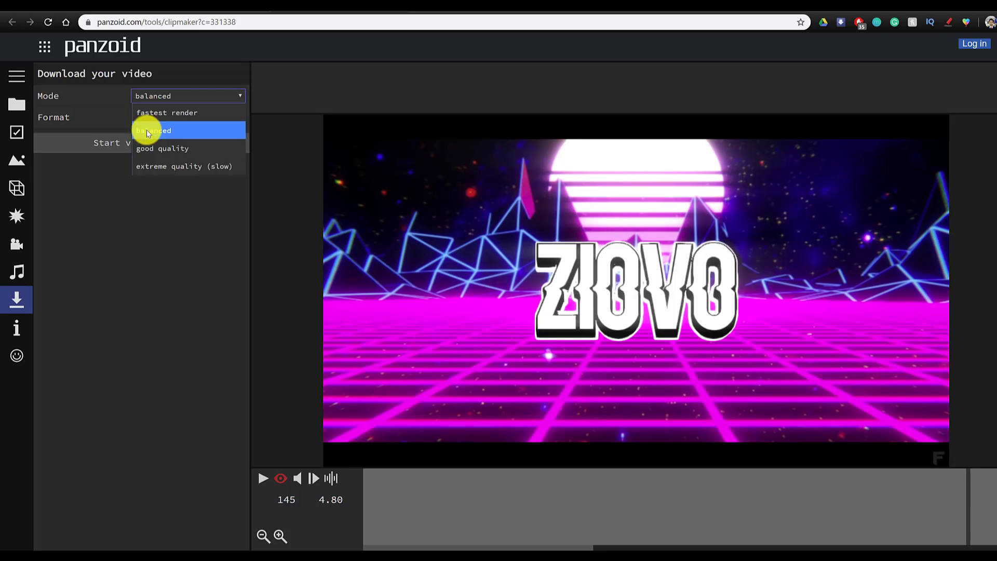
click(145, 149)
click(117, 140)
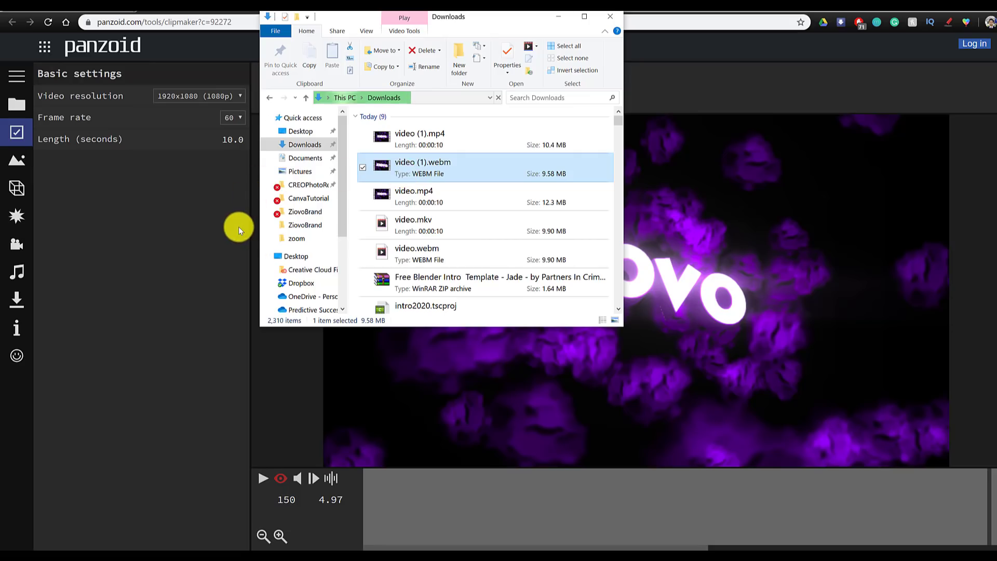
click(208, 260)
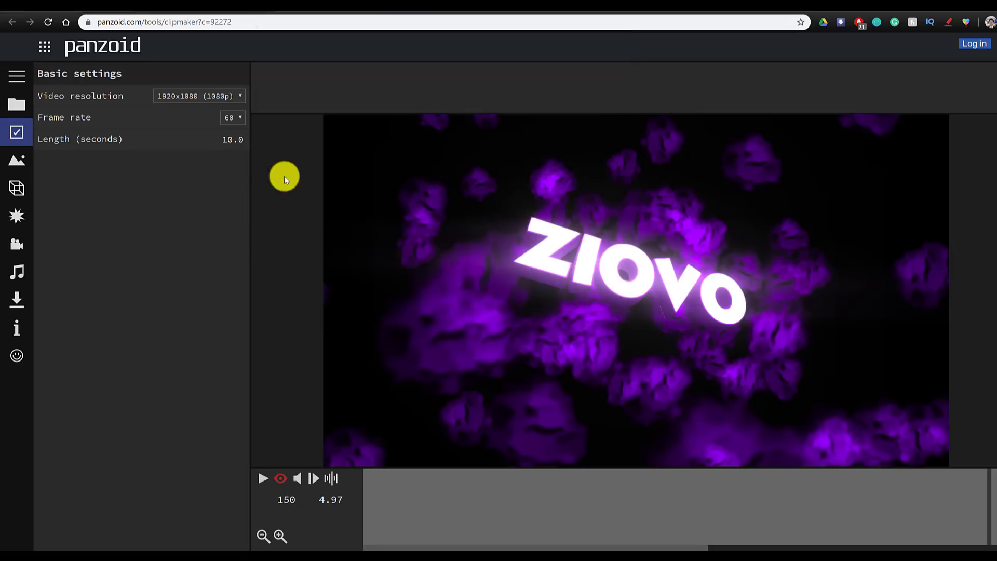
key(ctrl+t)
Search Google for 'webm to mp4' from the address bar.
text(web)
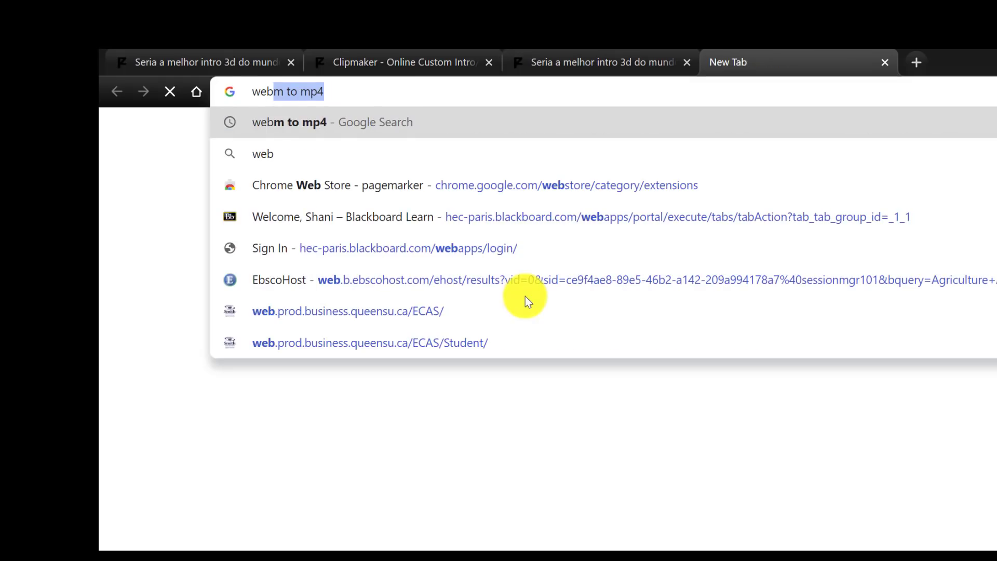
key(Return)
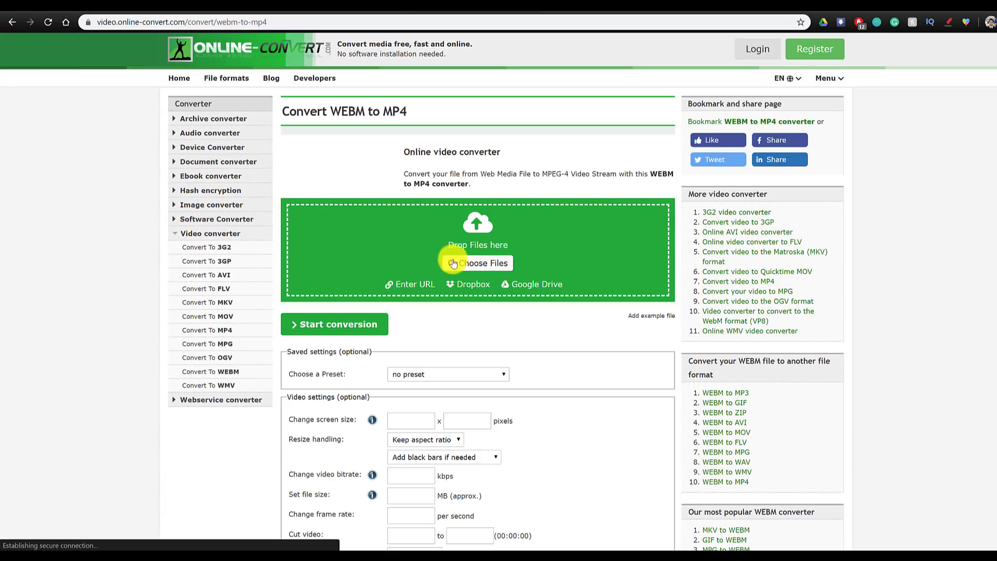
Upload video (1).webm from Downloads and convert it to a 10.49 MB MP4.
click(487, 267)
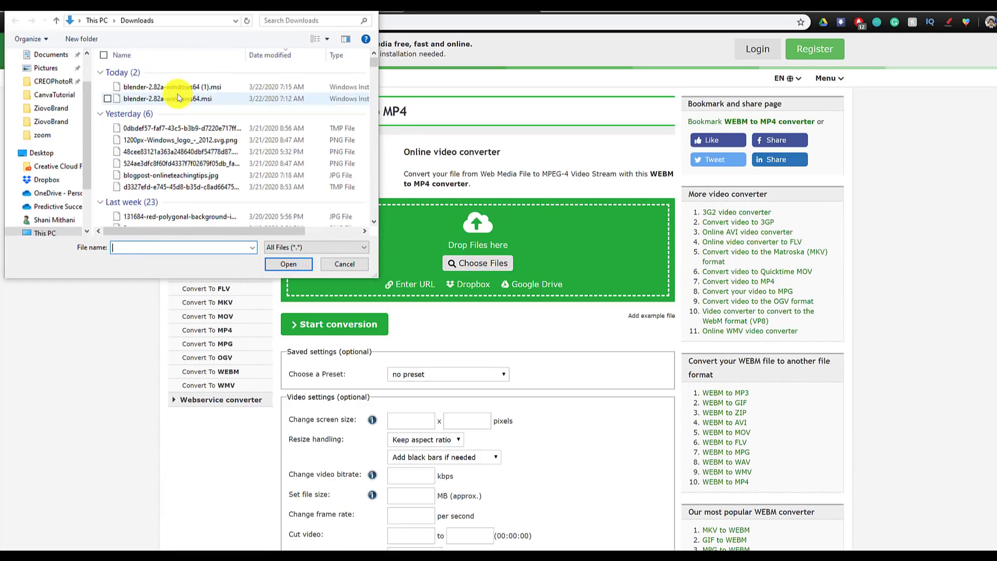
double_click(179, 102)
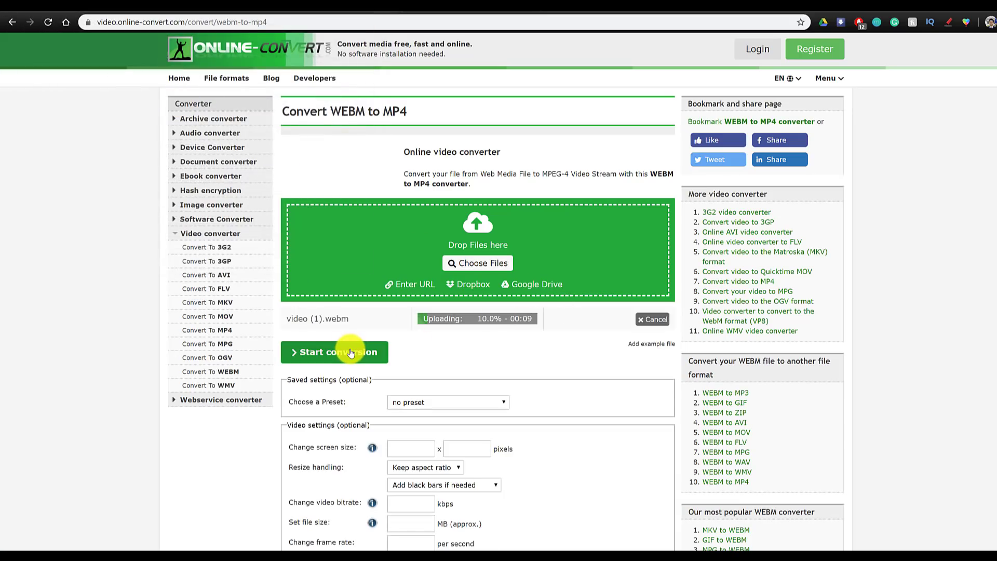
click(385, 352)
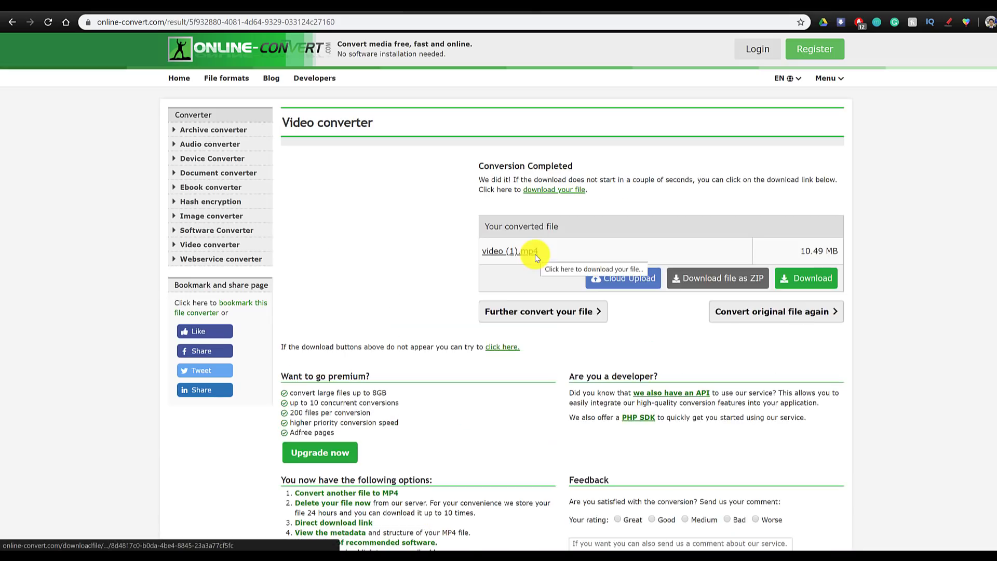
Download the converted MP4 as video (1) (1).mp4 and open it to play the ZIOVO intro.
click(787, 279)
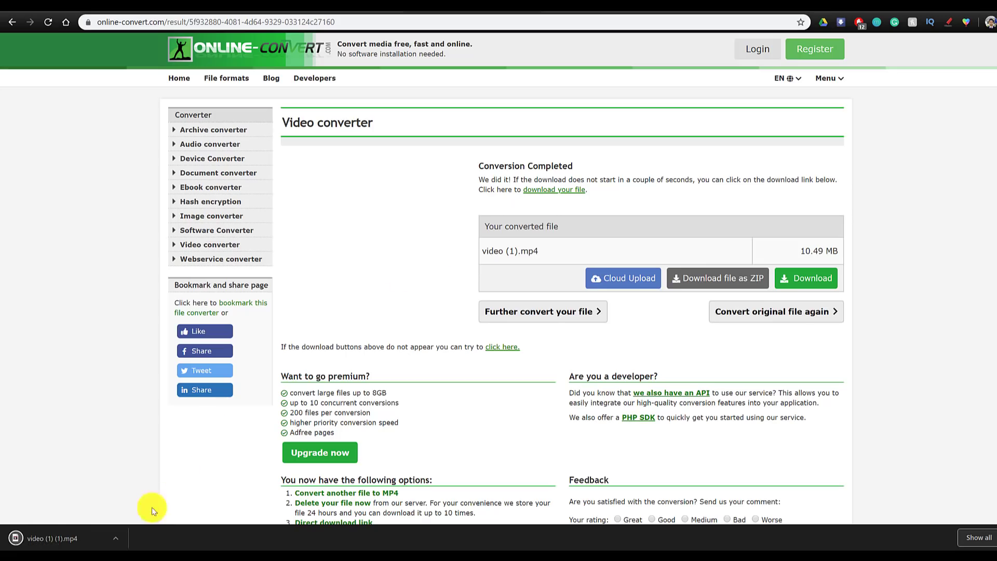
click(86, 536)
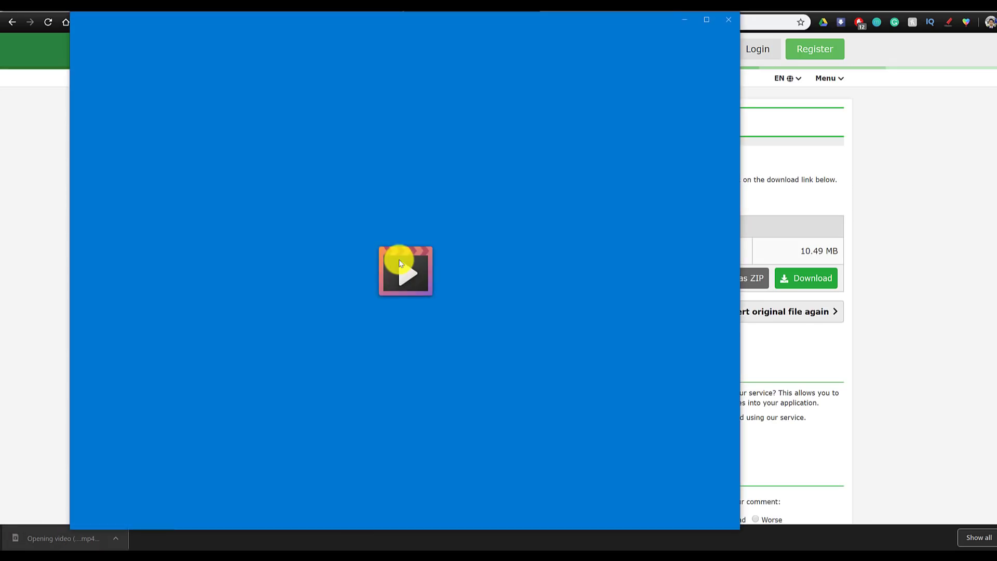